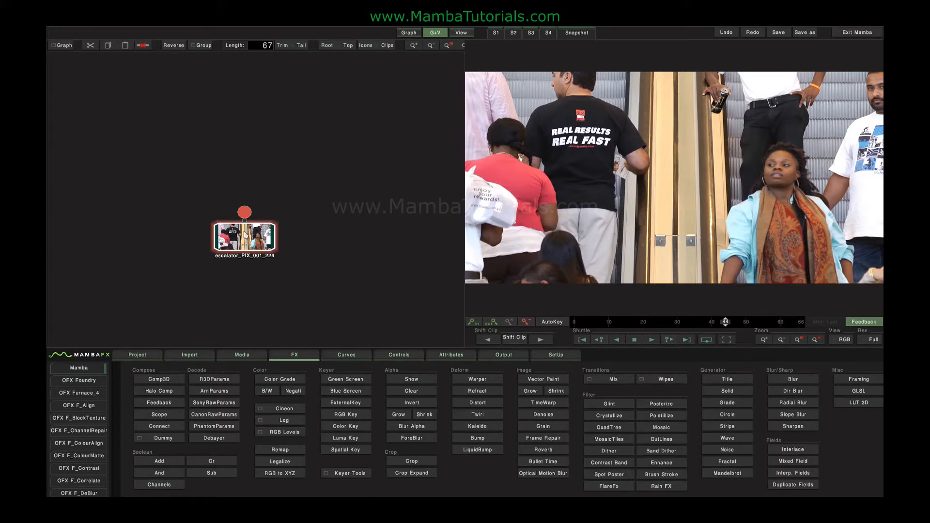
pyautogui.click(547, 403)
pyautogui.moveTo(257, 188); pyautogui.dragTo(304, 168)
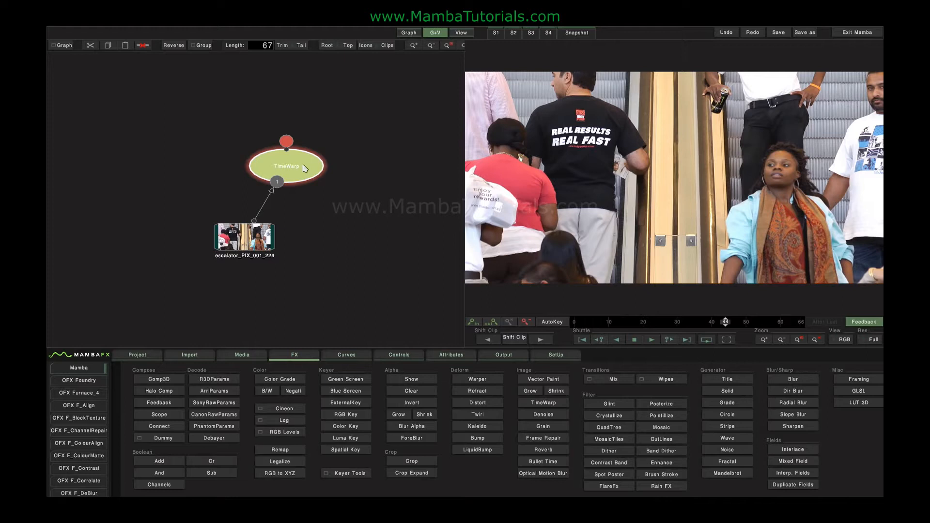
pyautogui.press('Delete')
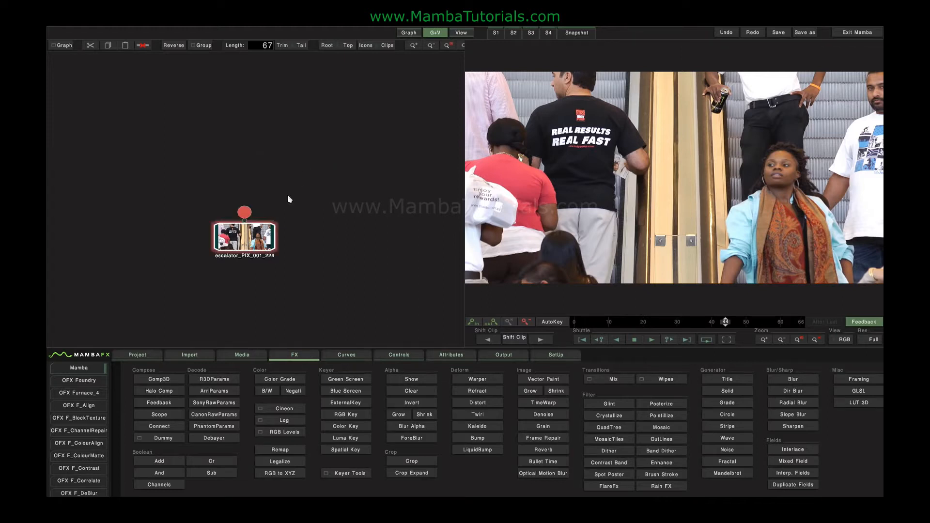
# Apply a group Timewarp to the escalator_PIX_001_224 clip and select the resulting node.
pyautogui.click(245, 245)
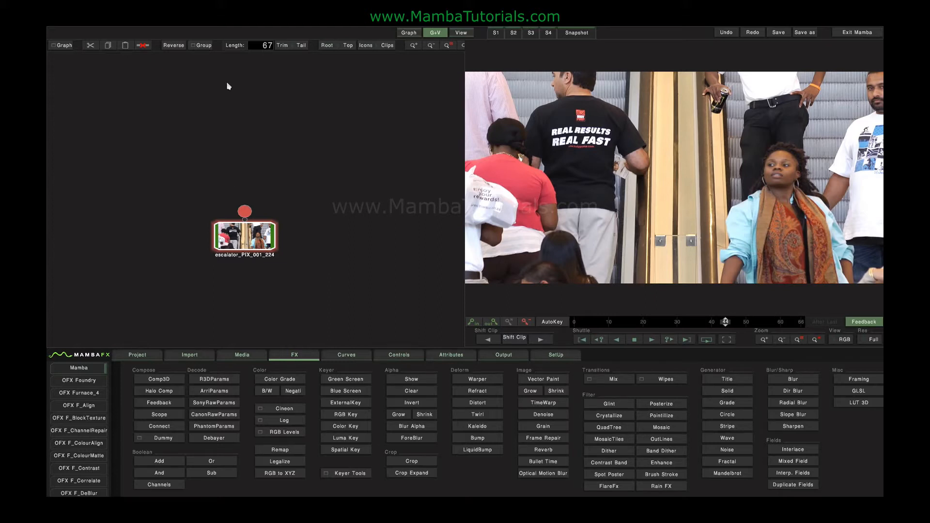
pyautogui.click(207, 47)
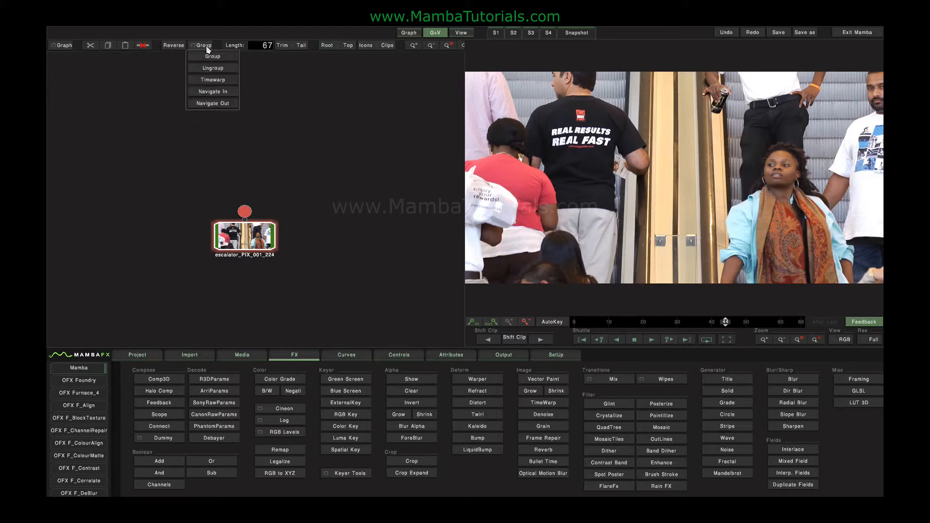
pyautogui.click(208, 80)
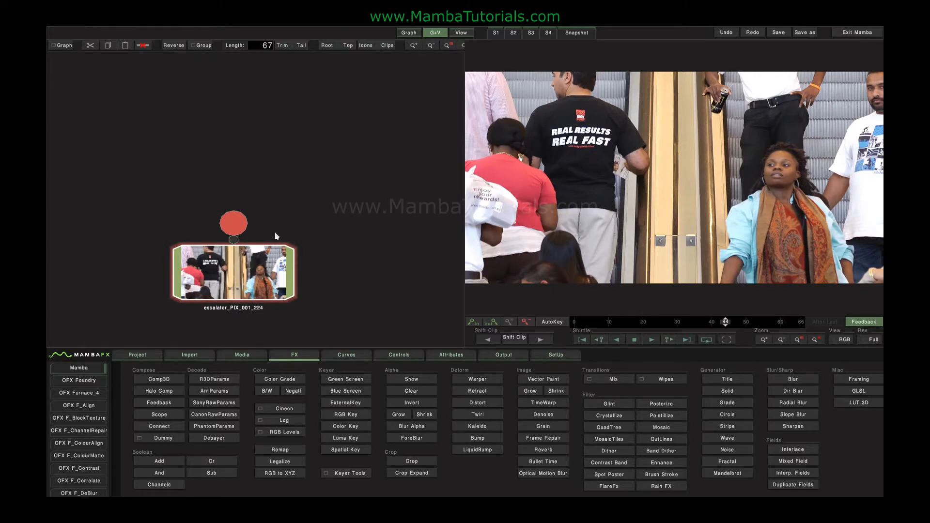
pyautogui.doubleClick(269, 264)
pyautogui.middleClick(243, 324)
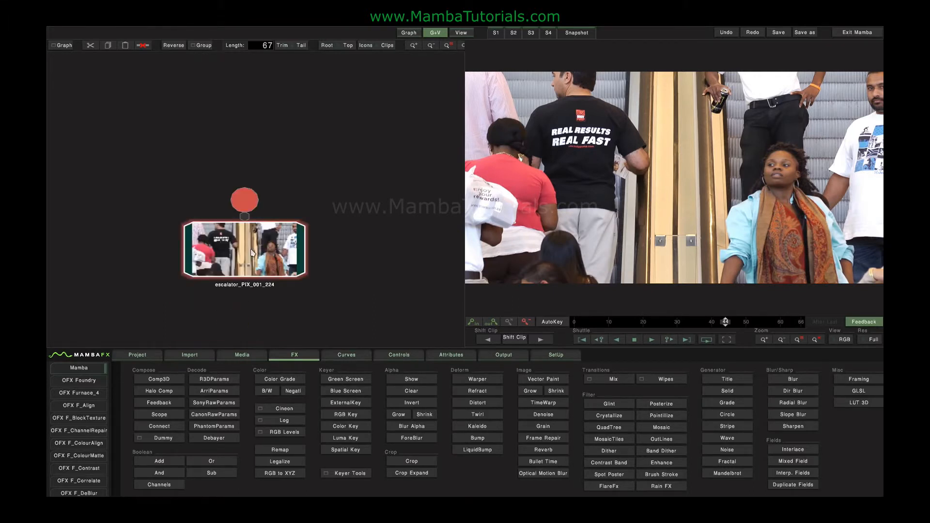
pyautogui.click(252, 253)
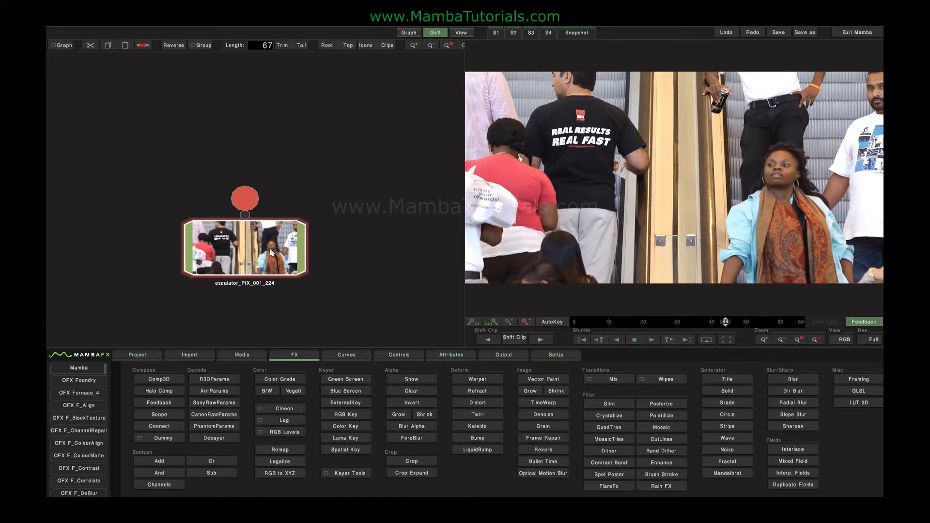
# Show the timewarp's curves, scrub through the clip and play it full screen.
pyautogui.click(346, 356)
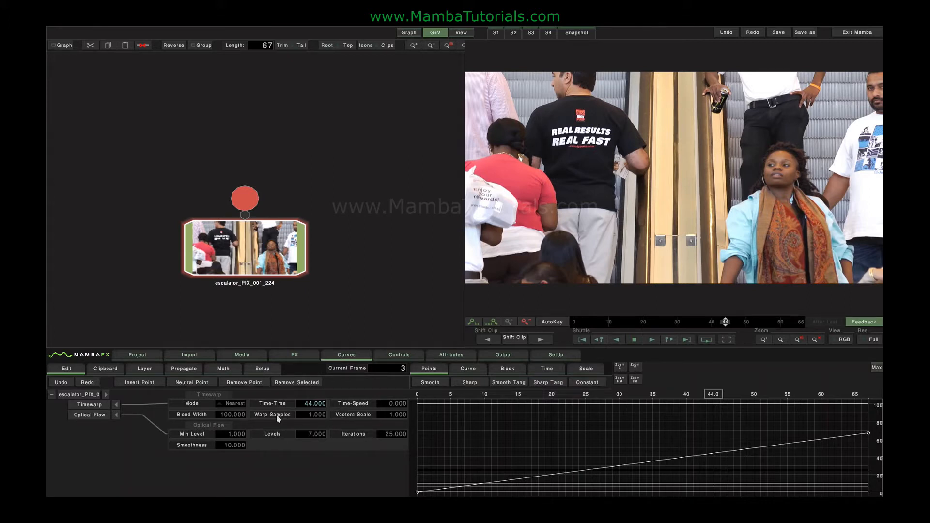
pyautogui.moveTo(698, 399)
pyautogui.mouseDown()
pyautogui.moveTo(461, 403)
pyautogui.moveTo(795, 405)
pyautogui.moveTo(559, 407)
pyautogui.mouseUp()
pyautogui.moveTo(481, 410)
pyautogui.mouseDown()
pyautogui.moveTo(795, 402)
pyautogui.moveTo(424, 402)
pyautogui.moveTo(619, 402)
pyautogui.mouseUp()
pyautogui.click(726, 339)
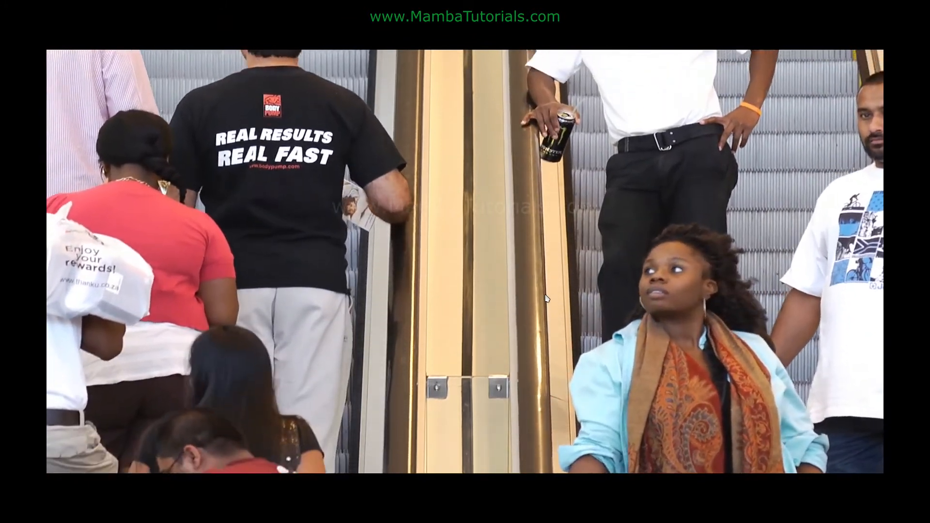
pyautogui.click(546, 295)
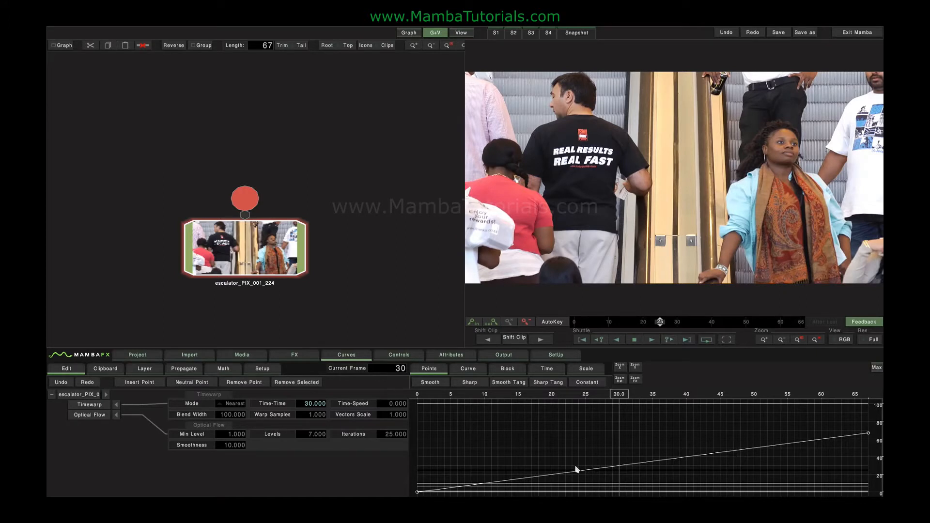
# Collapse the Optical Flow parameters and isolate the Time-Time curve, scrubbing along it to frame 35.
pyautogui.click(117, 415)
pyautogui.click(266, 407)
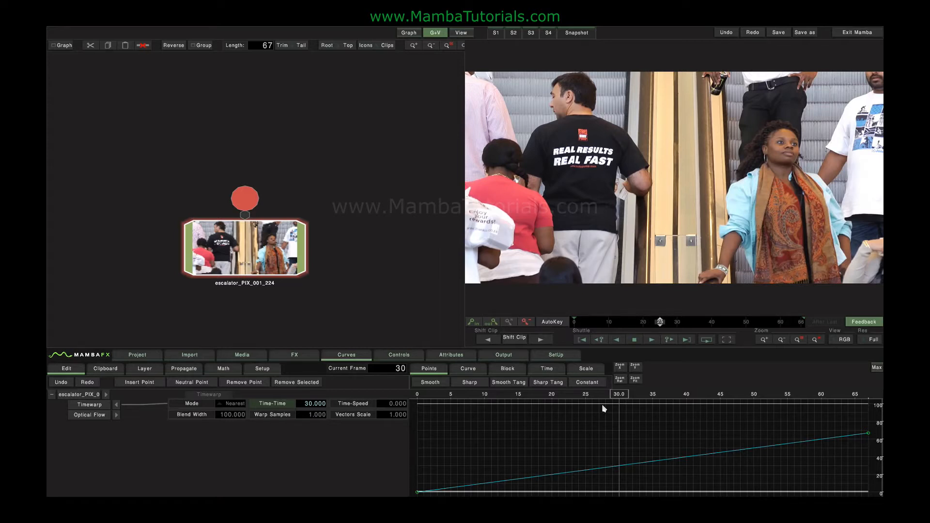
pyautogui.moveTo(616, 396); pyautogui.dragTo(656, 404)
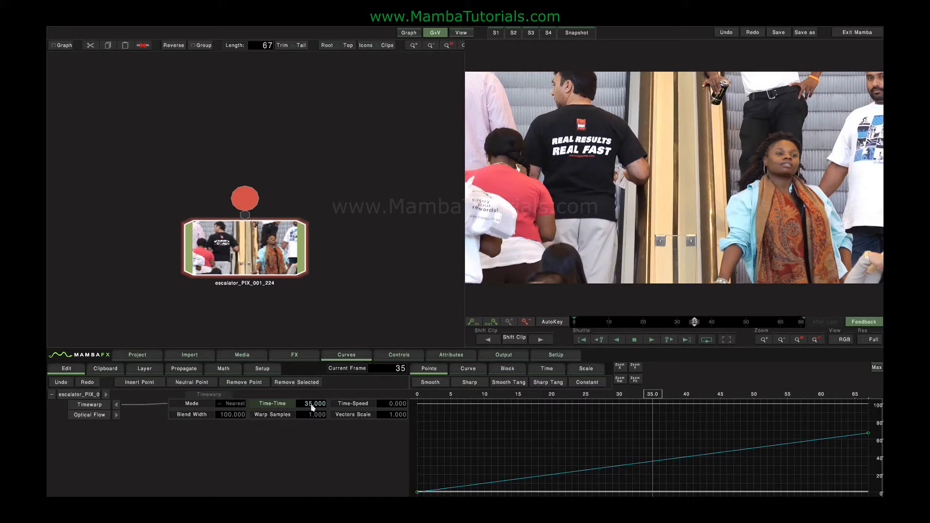
# Clear the Time-Time curve's animation and try a constant Time-Time value of 65.
pyautogui.rightClick(282, 406)
pyautogui.moveTo(650, 397); pyautogui.dragTo(626, 398)
pyautogui.moveTo(313, 404)
pyautogui.mouseDown()
pyautogui.moveTo(622, 397)
pyautogui.moveTo(558, 396)
pyautogui.mouseUp()
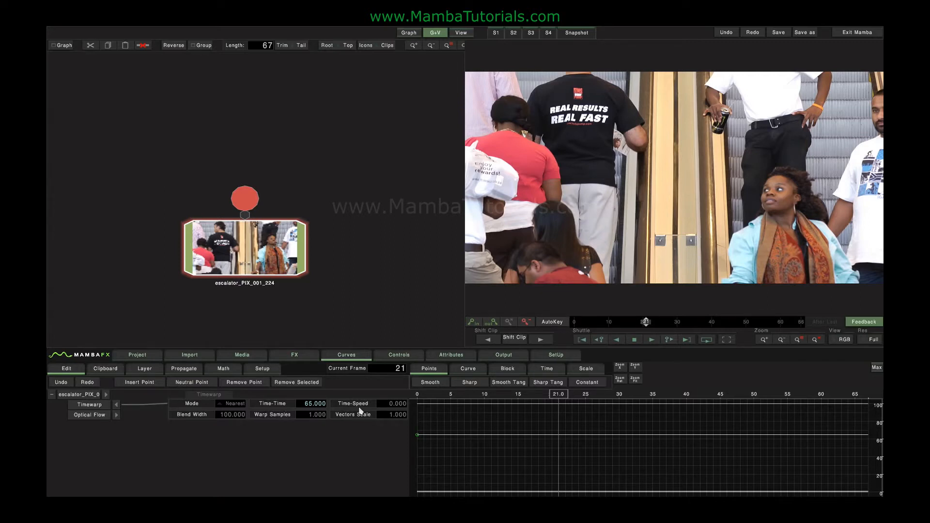
# Reset Time-Time to its default and set Time-Speed to 20.
pyautogui.click(272, 406)
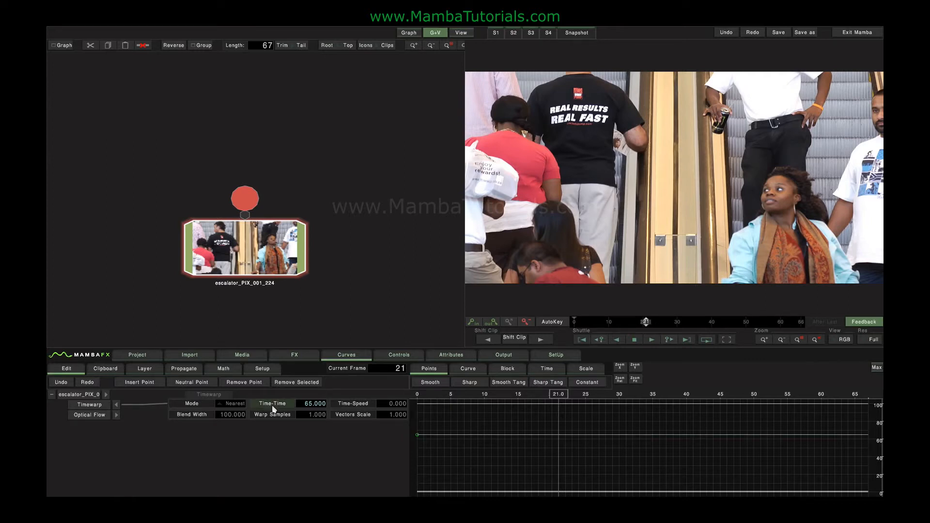
pyautogui.doubleClick(274, 408)
pyautogui.click(353, 405)
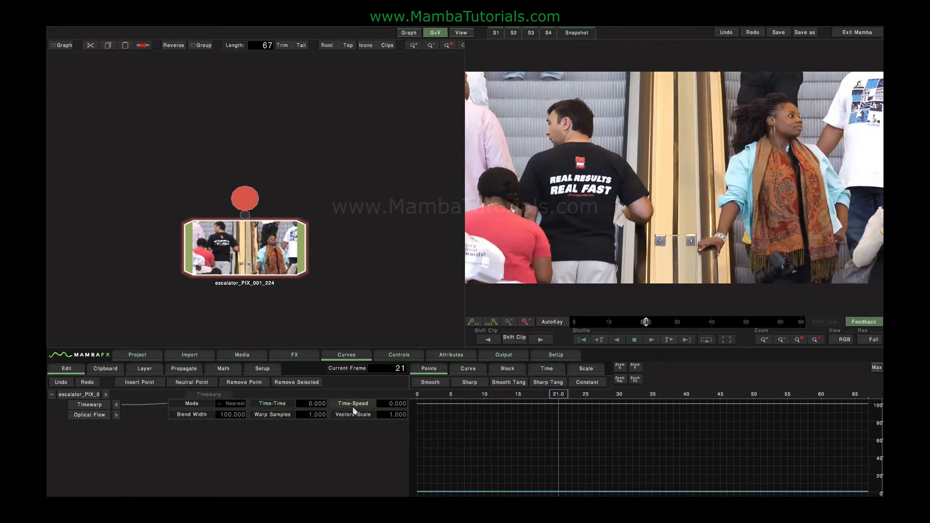
pyautogui.click(384, 406)
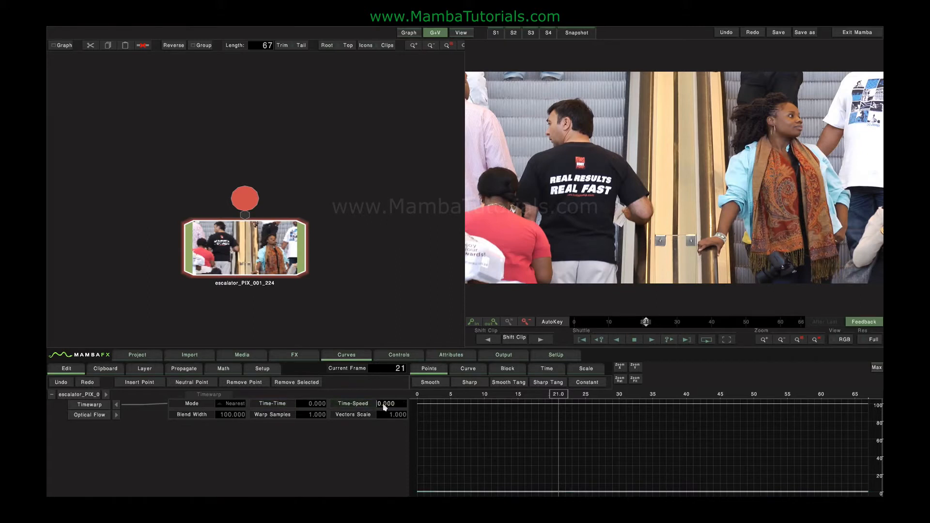
pyautogui.write('2')
pyautogui.press('Return')
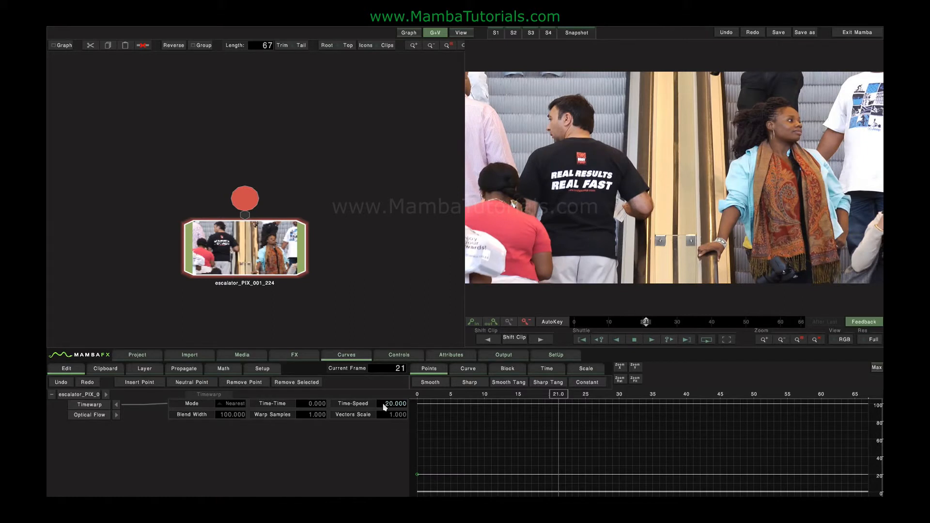
# Play the slowed-down clip full screen twice to check the motion.
pyautogui.click(726, 341)
pyautogui.press('space')
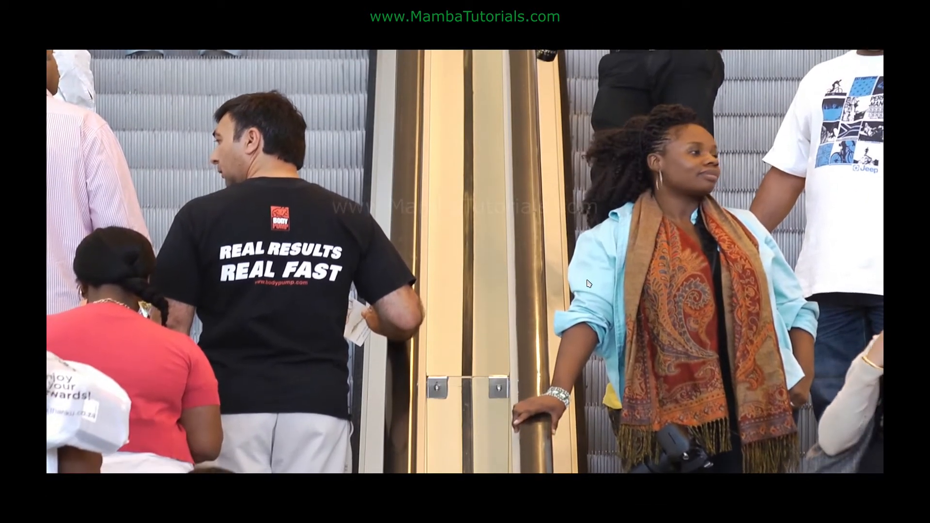
pyautogui.press('Escape')
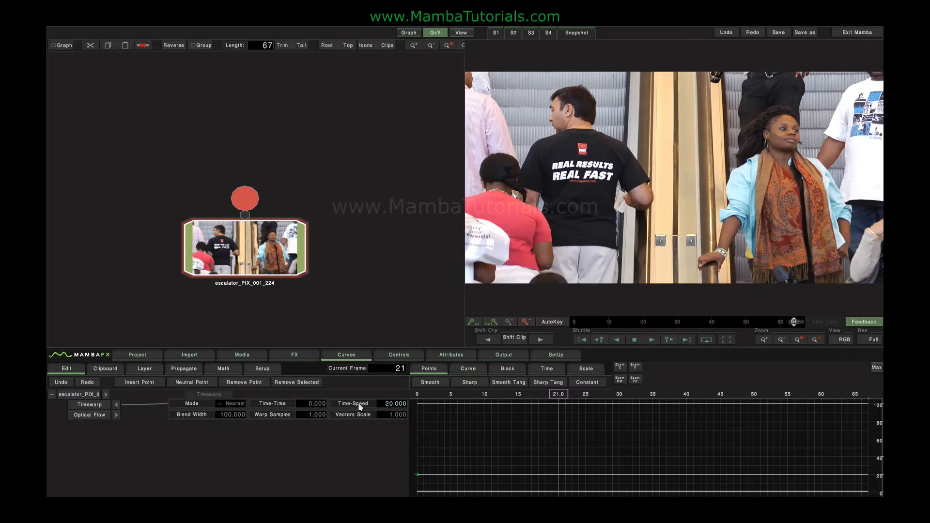
pyautogui.click(727, 340)
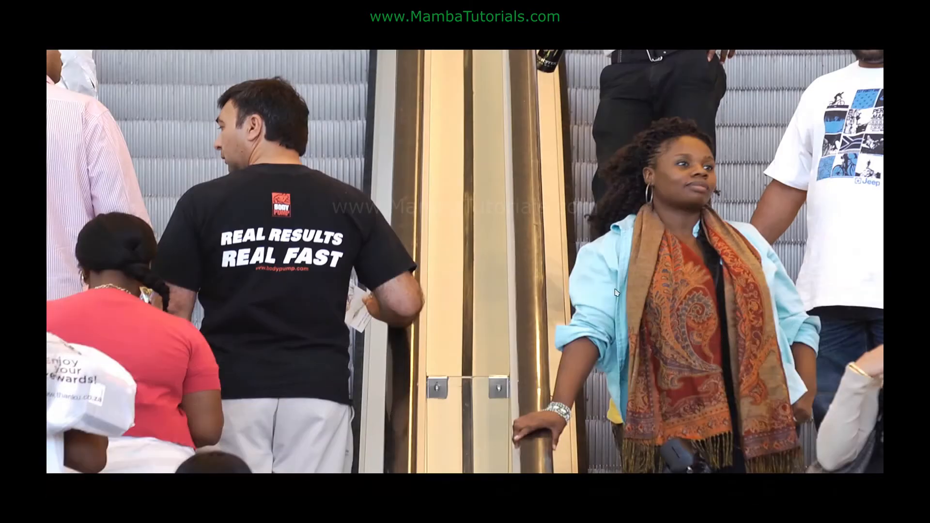
pyautogui.press('space')
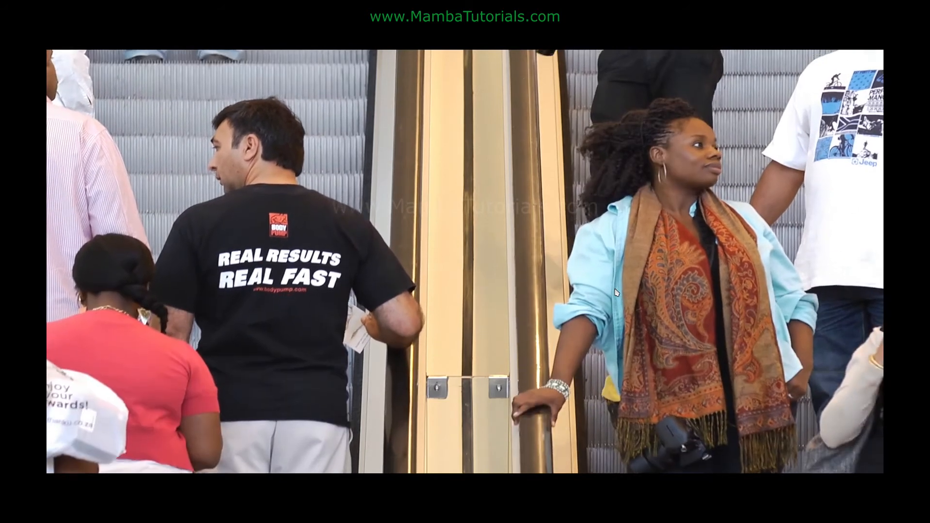
pyautogui.press('Escape')
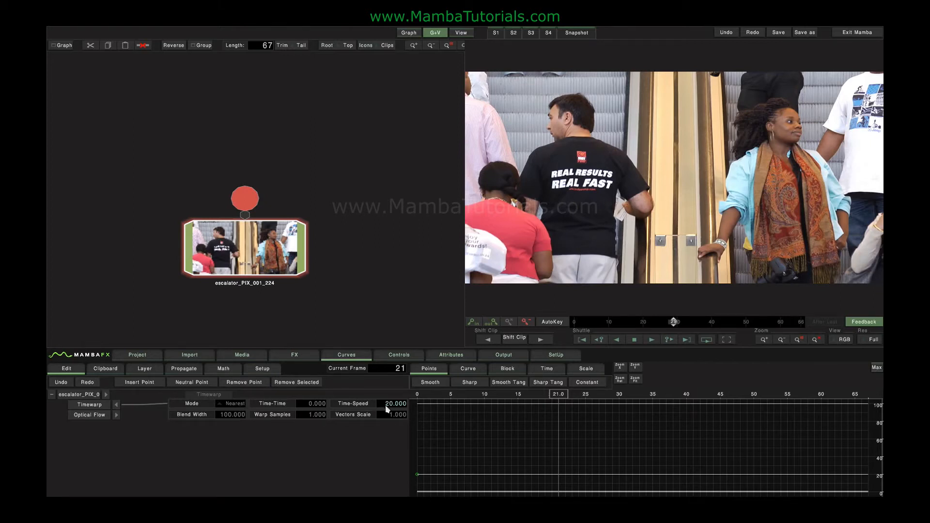
# Set the timewarp mode to Blend and preview the frame blending with a Blend Width of 840.
pyautogui.click(235, 405)
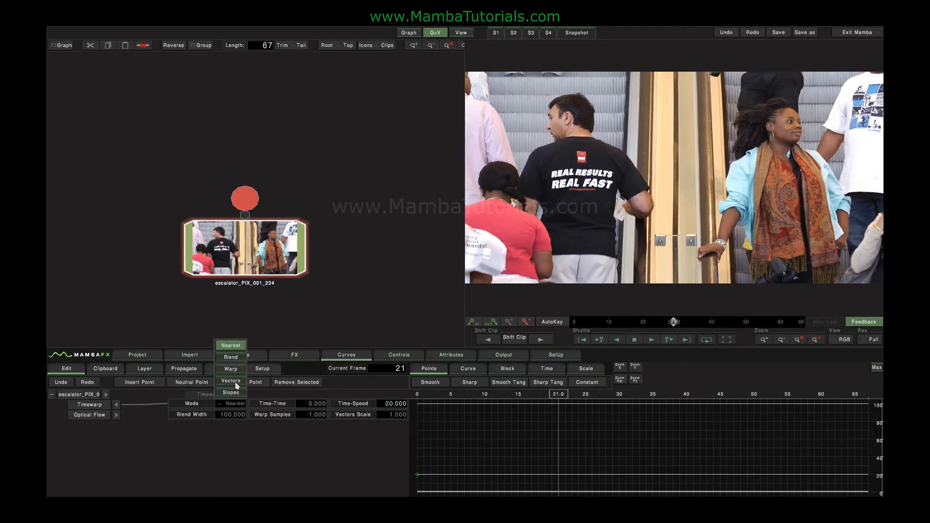
pyautogui.click(232, 358)
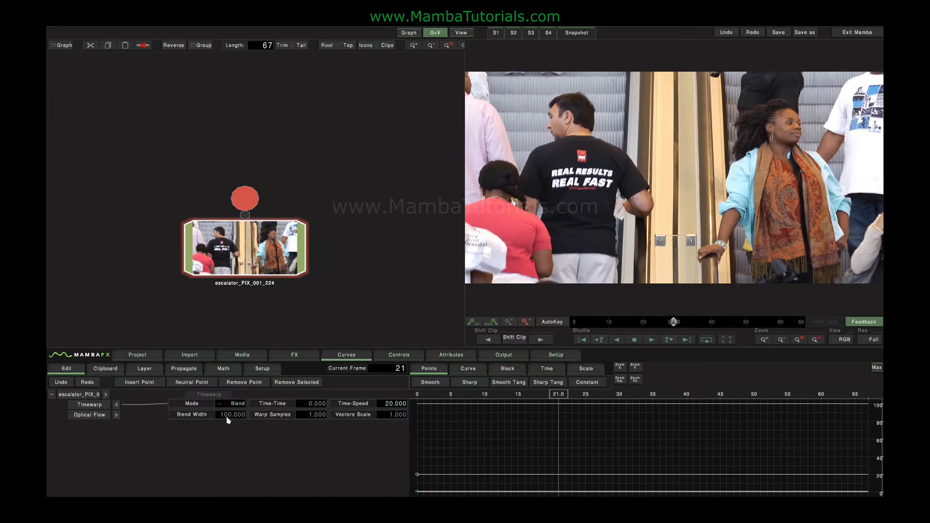
pyautogui.moveTo(225, 415); pyautogui.dragTo(678, 391)
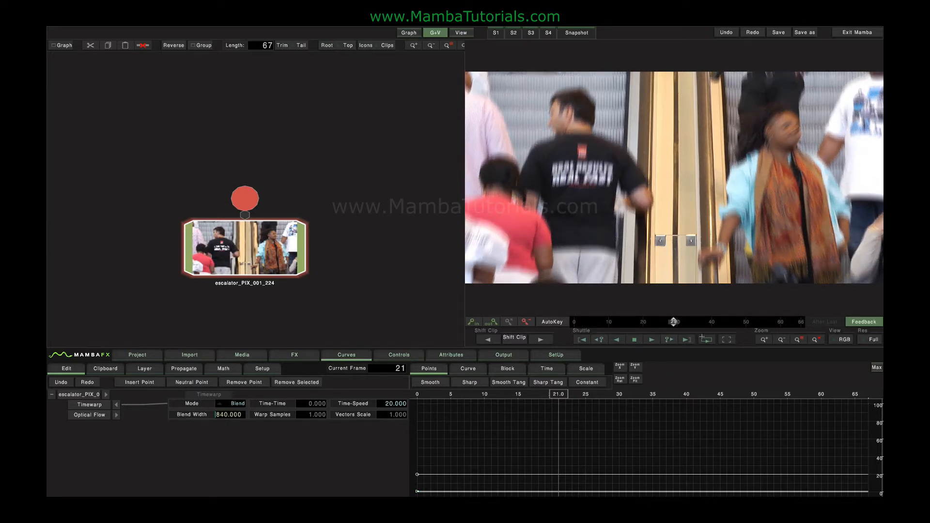
pyautogui.press('space')
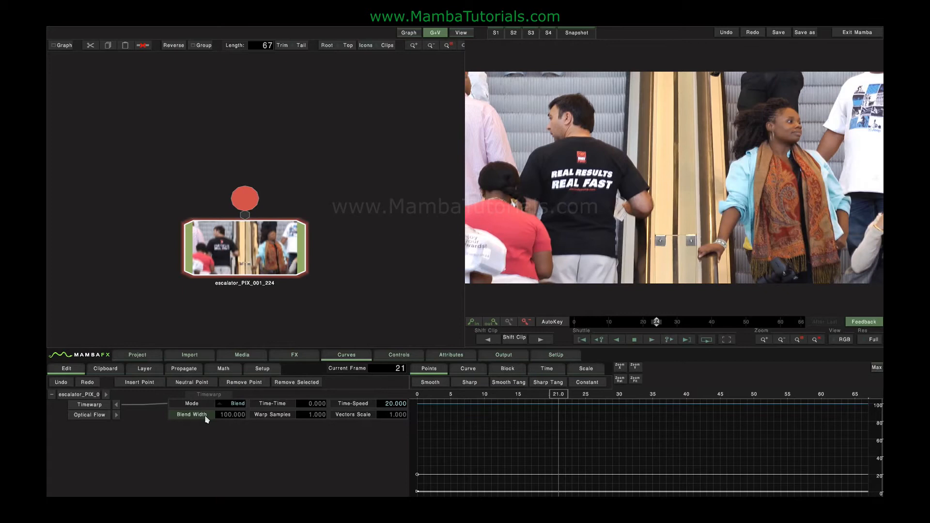
# Switch the timewarp mode to Warp and play the result full screen.
pyautogui.click(230, 406)
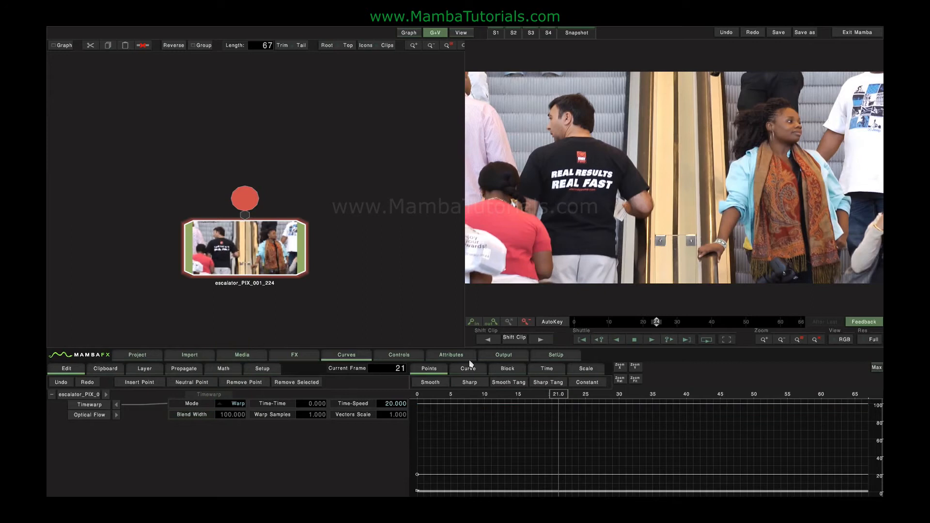
pyautogui.click(726, 340)
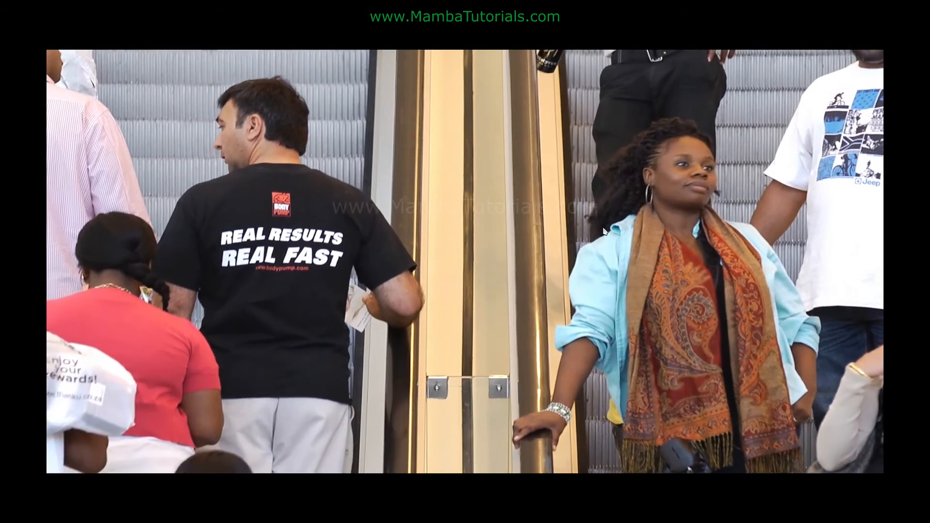
pyautogui.press('Escape')
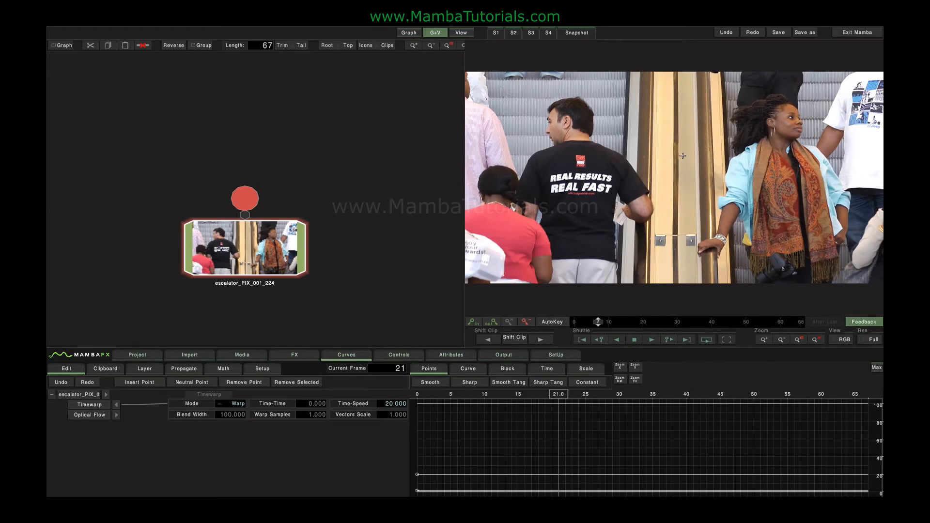
# Expand the Optical Flow parameters and switch the timewarp mode to Vectors with a Vectors Scale of 57.
pyautogui.click(117, 416)
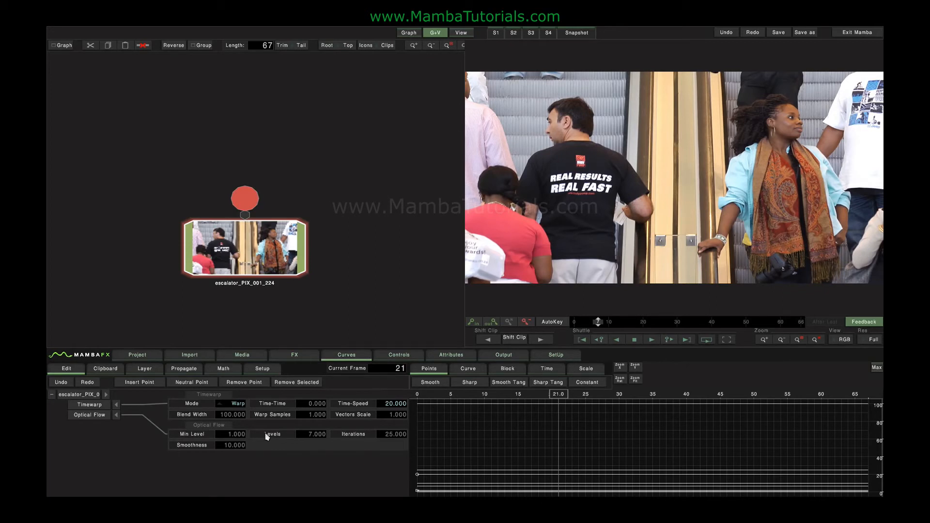
pyautogui.click(245, 406)
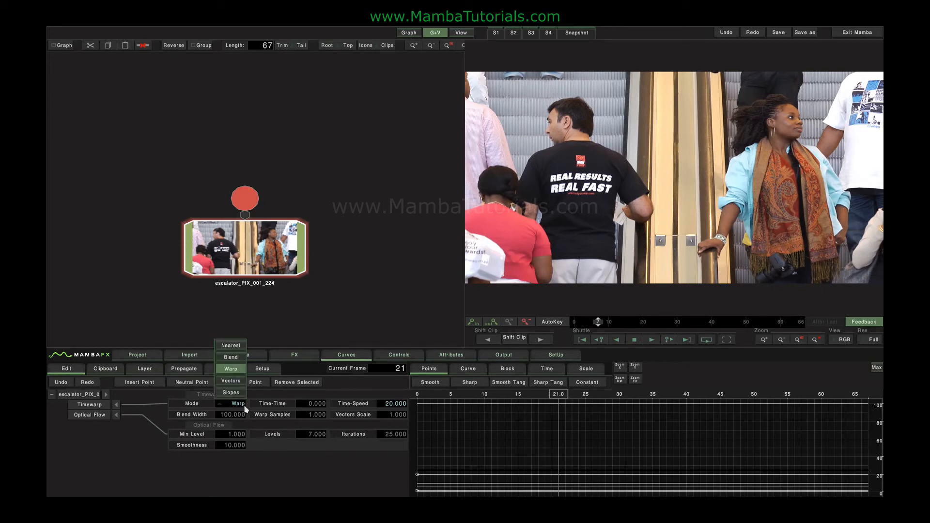
pyautogui.click(231, 381)
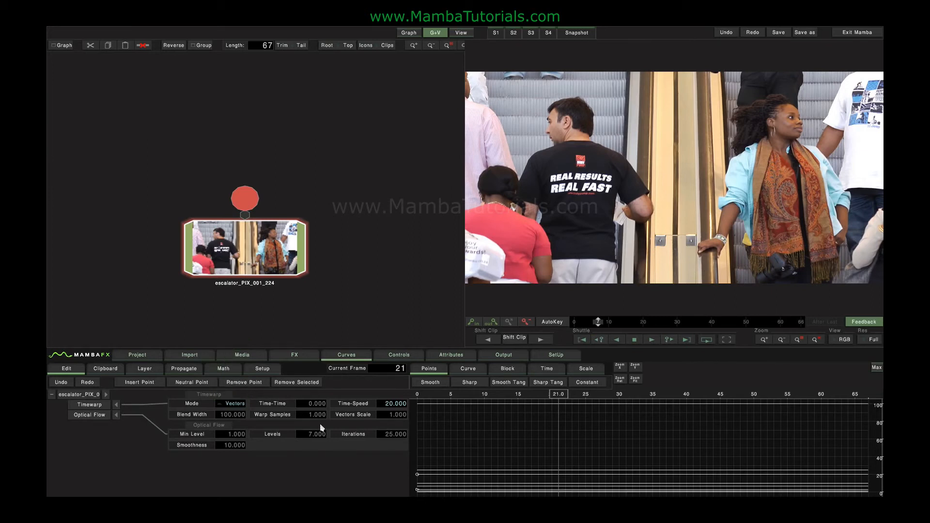
pyautogui.moveTo(385, 414); pyautogui.dragTo(635, 420)
# Go to frame 21 and inspect the motion vectors full screen.
pyautogui.click(646, 322)
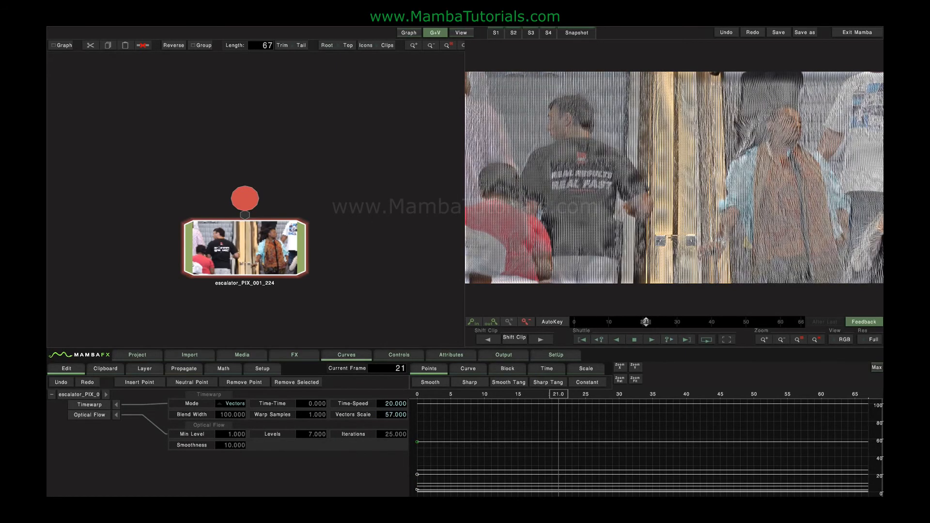
pyautogui.click(727, 340)
pyautogui.moveTo(499, 309)
pyautogui.mouseDown()
pyautogui.moveTo(661, 320)
pyautogui.moveTo(601, 320)
pyautogui.moveTo(650, 240)
pyautogui.moveTo(736, 193)
pyautogui.moveTo(419, 400)
pyautogui.mouseUp()
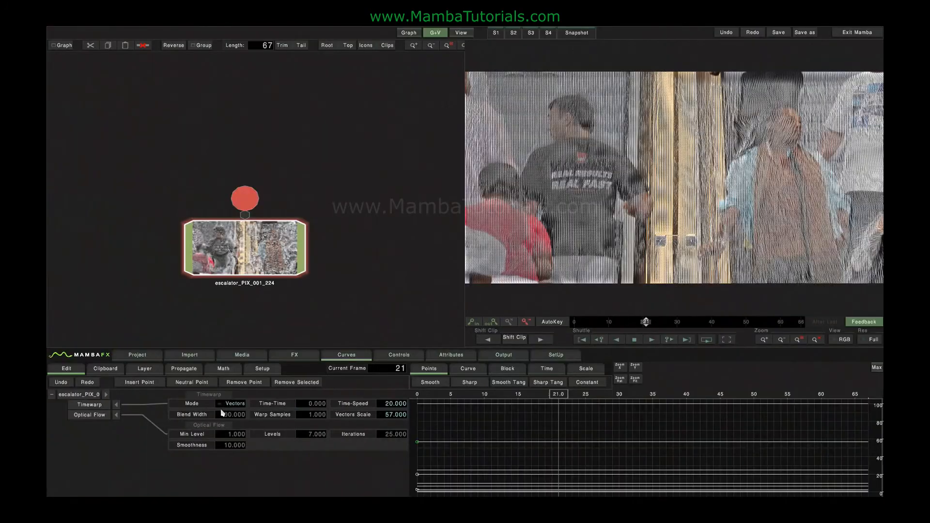
# Set the timewarp mode to Slopes.
pyautogui.click(230, 405)
pyautogui.click(230, 392)
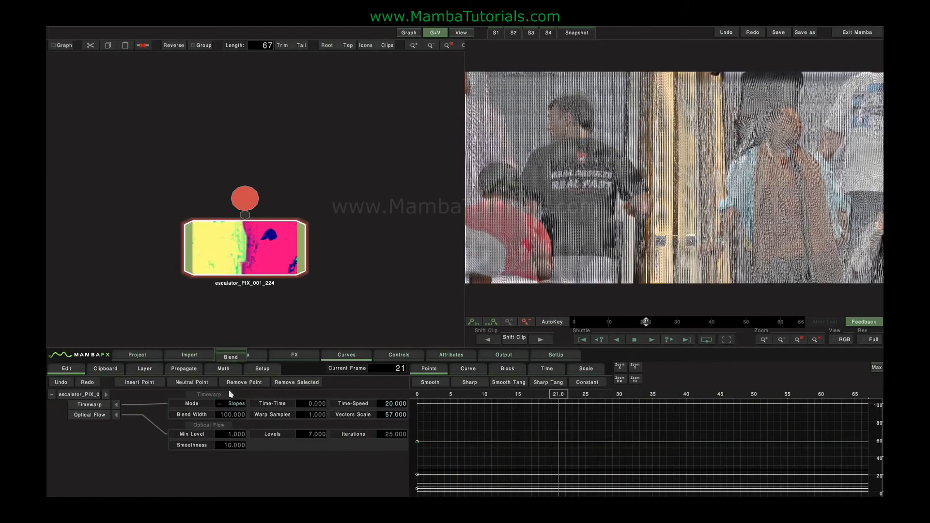
# Check the Slopes result at frame 32 and switch the timewarp mode back to Warp.
pyautogui.click(635, 403)
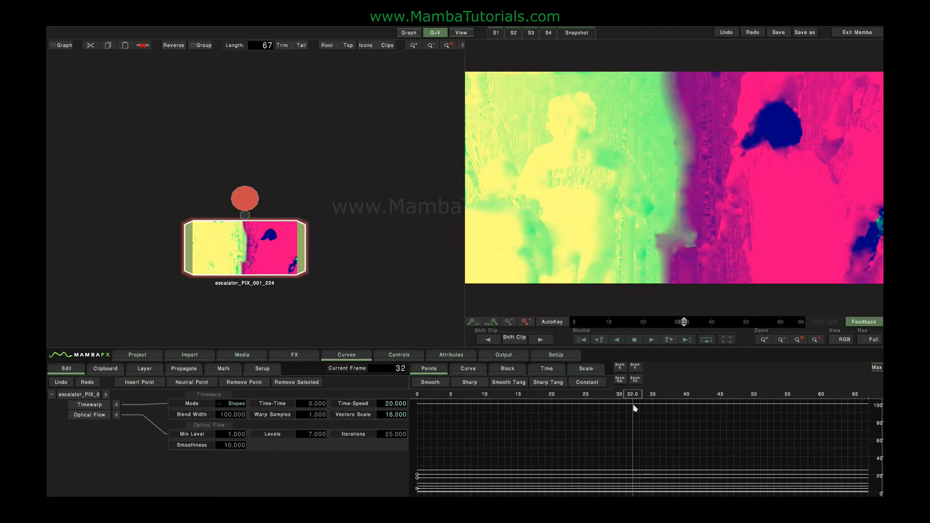
pyautogui.click(233, 407)
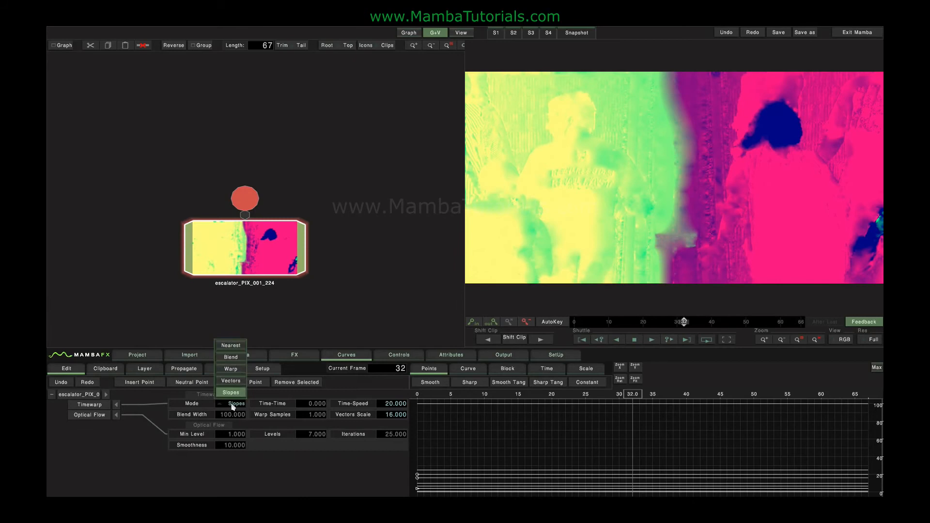
pyautogui.click(234, 369)
pyautogui.moveTo(612, 399)
pyautogui.mouseDown()
pyautogui.moveTo(600, 397)
pyautogui.moveTo(634, 397)
pyautogui.mouseUp()
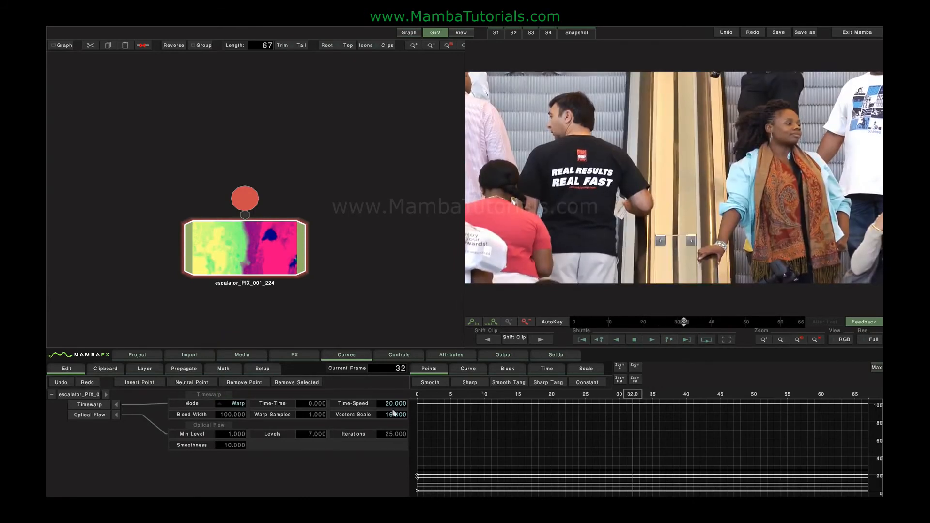
# Reset Time-Speed to 0 and return to frame 0 in the enlarged viewer.
pyautogui.doubleClick(359, 406)
pyautogui.moveTo(632, 401)
pyautogui.mouseDown()
pyautogui.moveTo(398, 411)
pyautogui.moveTo(420, 398)
pyautogui.mouseUp()
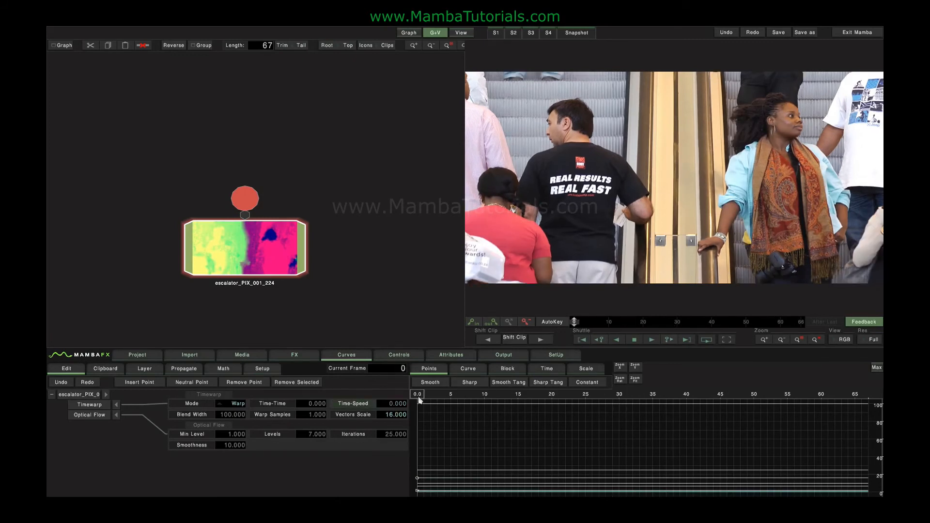
pyautogui.click(461, 34)
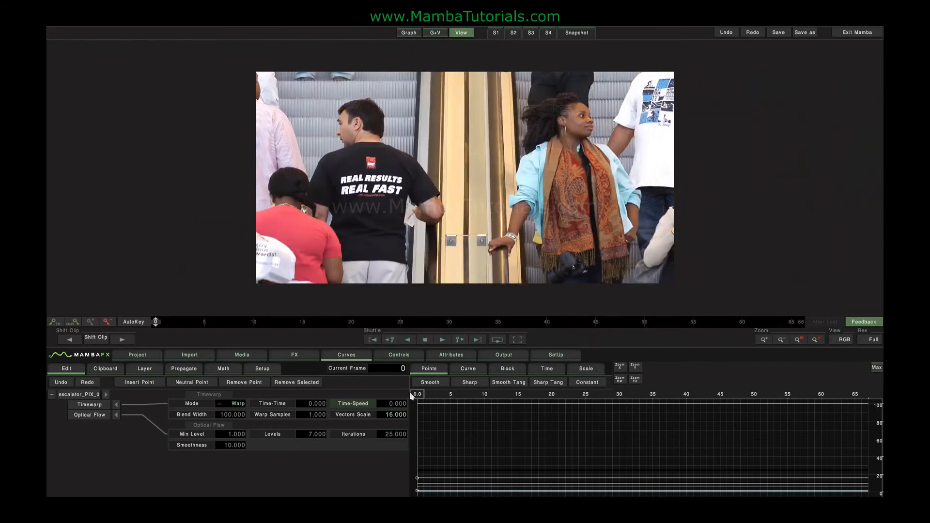
# Turn on AutoKey and keyframe Time-Time to 0 at frame 0, about 19 at frame 30 and 0 at frame 67.
pyautogui.click(132, 322)
pyautogui.click(268, 406)
pyautogui.click(355, 404)
pyautogui.click(312, 405)
pyautogui.moveTo(418, 396); pyautogui.dragTo(869, 397)
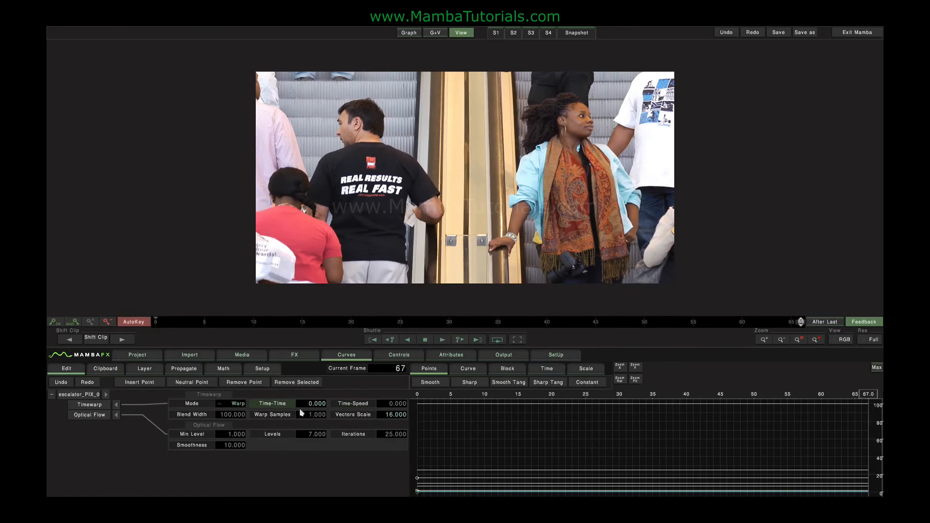
pyautogui.moveTo(852, 406)
pyautogui.mouseDown()
pyautogui.moveTo(610, 399)
pyautogui.moveTo(621, 399)
pyautogui.mouseUp()
pyautogui.moveTo(314, 405); pyautogui.dragTo(447, 404)
# Collapse the Optical Flow parameters and scrub from frame 0 to frame 50 to check the Time-Time ramp.
pyautogui.moveTo(618, 396)
pyautogui.mouseDown()
pyautogui.moveTo(354, 400)
pyautogui.moveTo(791, 412)
pyautogui.moveTo(410, 419)
pyautogui.mouseUp()
pyautogui.moveTo(517, 459); pyautogui.dragTo(517, 448)
pyautogui.click(116, 415)
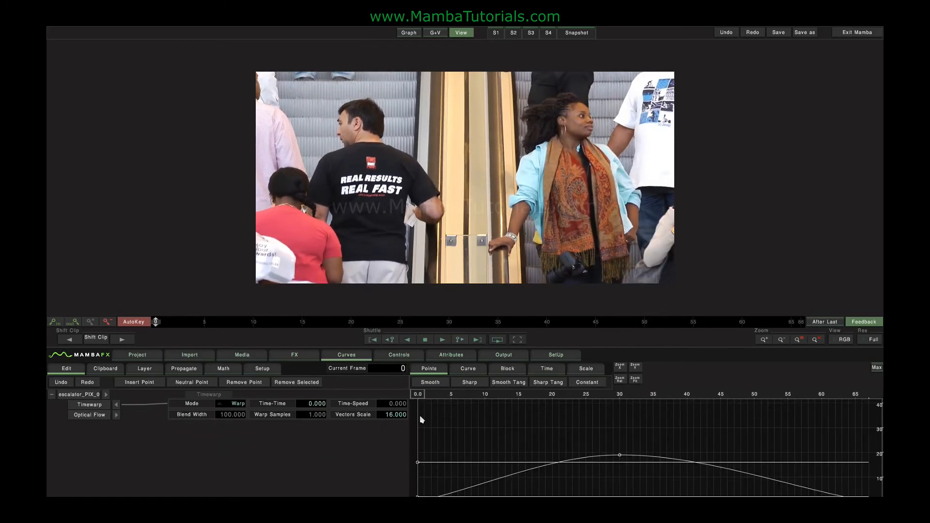
pyautogui.moveTo(422, 396); pyautogui.dragTo(487, 395)
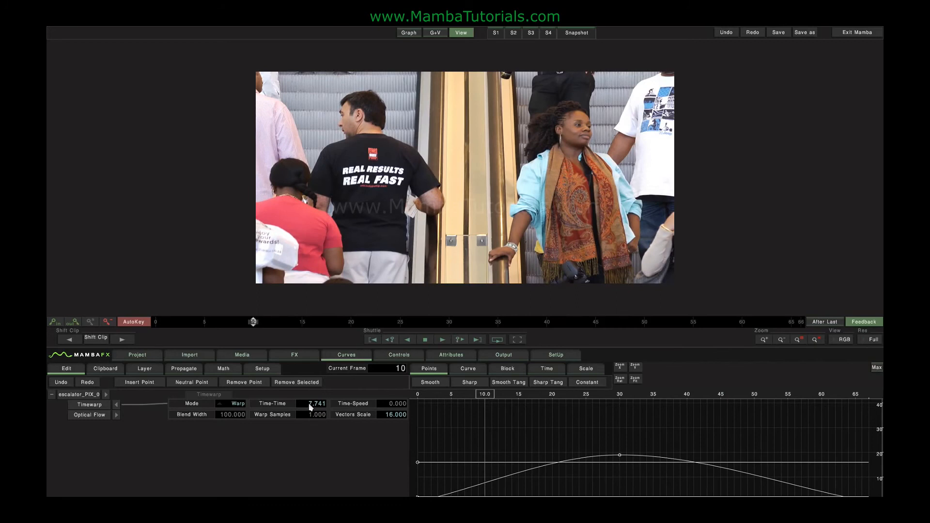
pyautogui.moveTo(521, 395)
pyautogui.mouseDown()
pyautogui.moveTo(619, 409)
pyautogui.moveTo(661, 398)
pyautogui.moveTo(754, 406)
pyautogui.mouseUp()
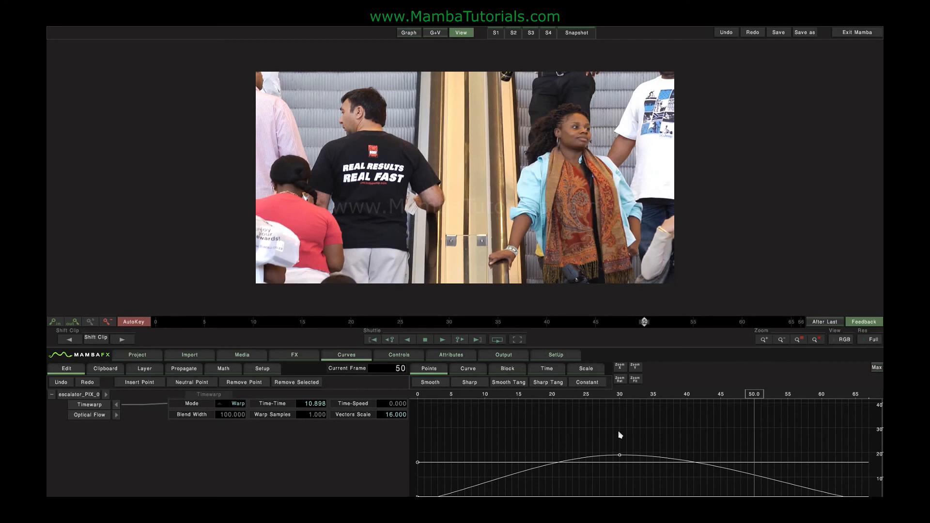
# Reveal the Time-Time curve in the curve editor and apply flat tangents to its points.
pyautogui.click(272, 404)
pyautogui.click(465, 370)
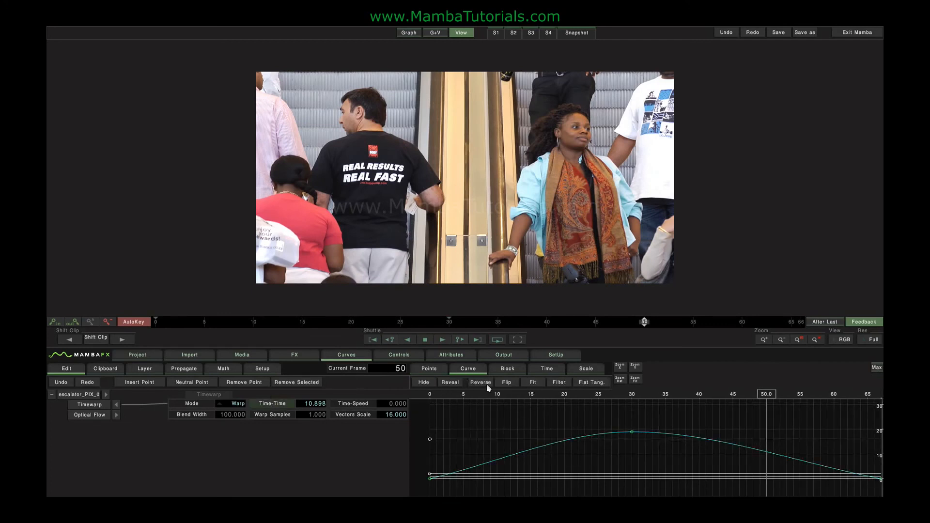
pyautogui.click(455, 381)
pyautogui.click(581, 384)
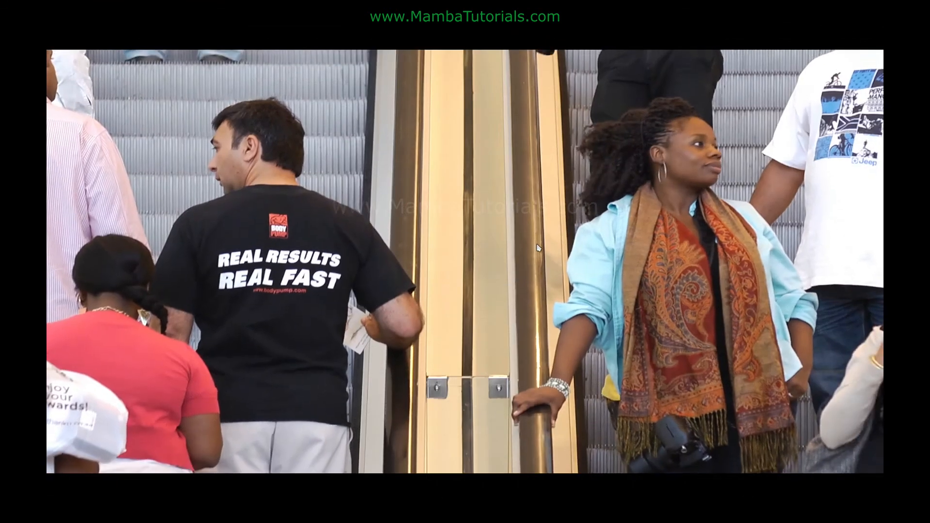